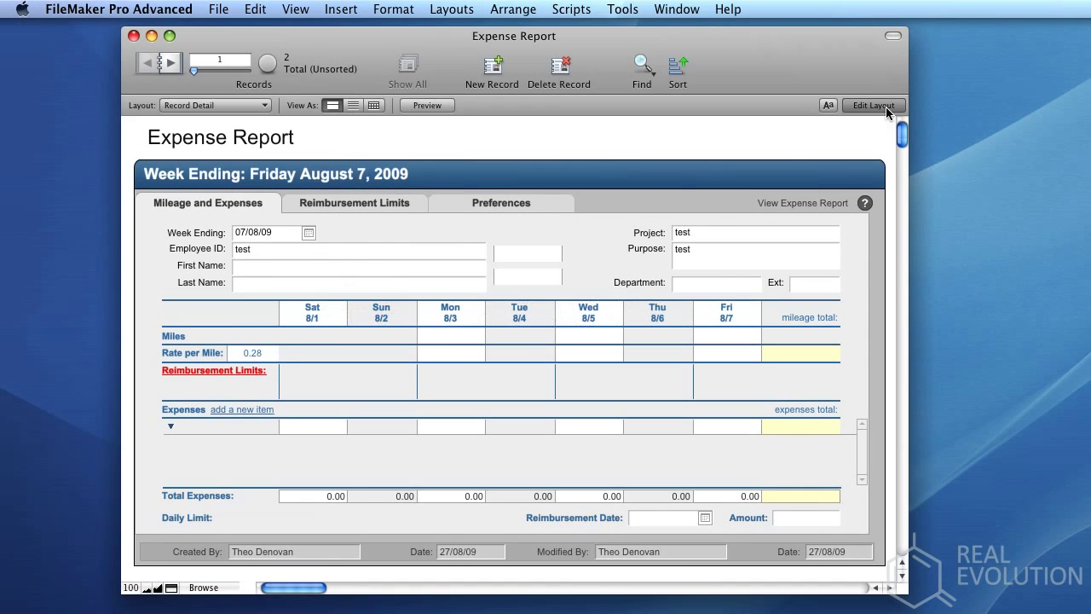
- Enter Layout mode, glance at the Record List layout, then return to Record Detail
{"action": "left_click", "coordinate": [886, 107]}
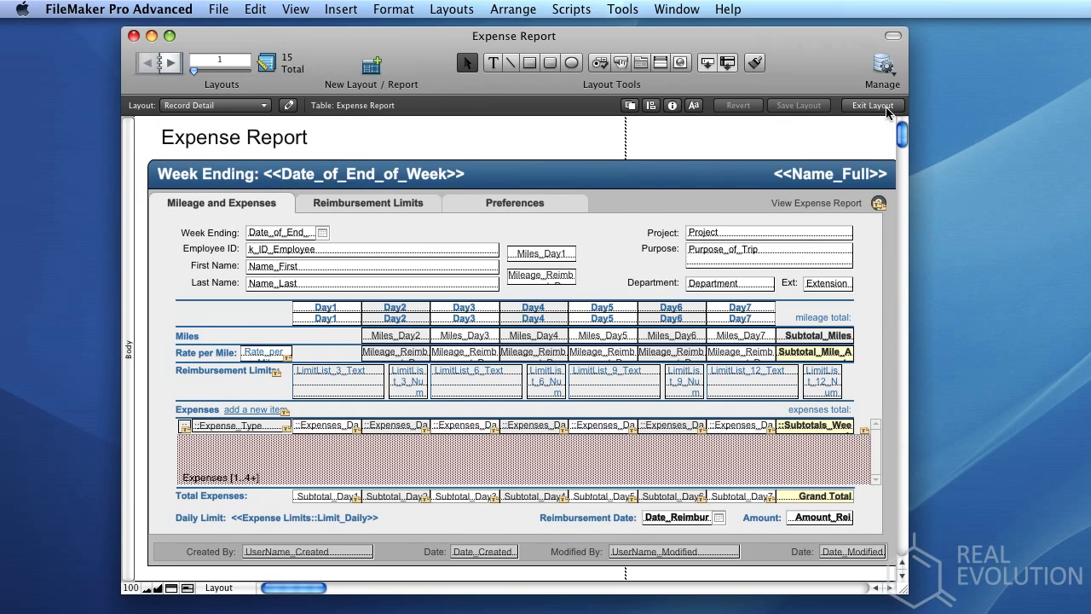
{"action": "left_click", "coordinate": [262, 106]}
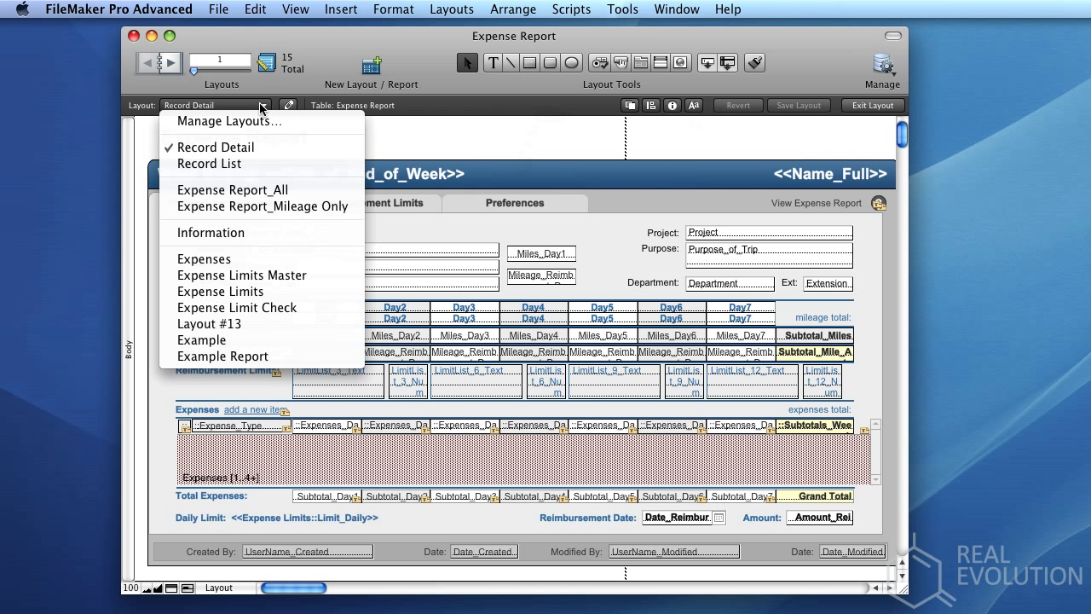
{"action": "left_click", "coordinate": [287, 165]}
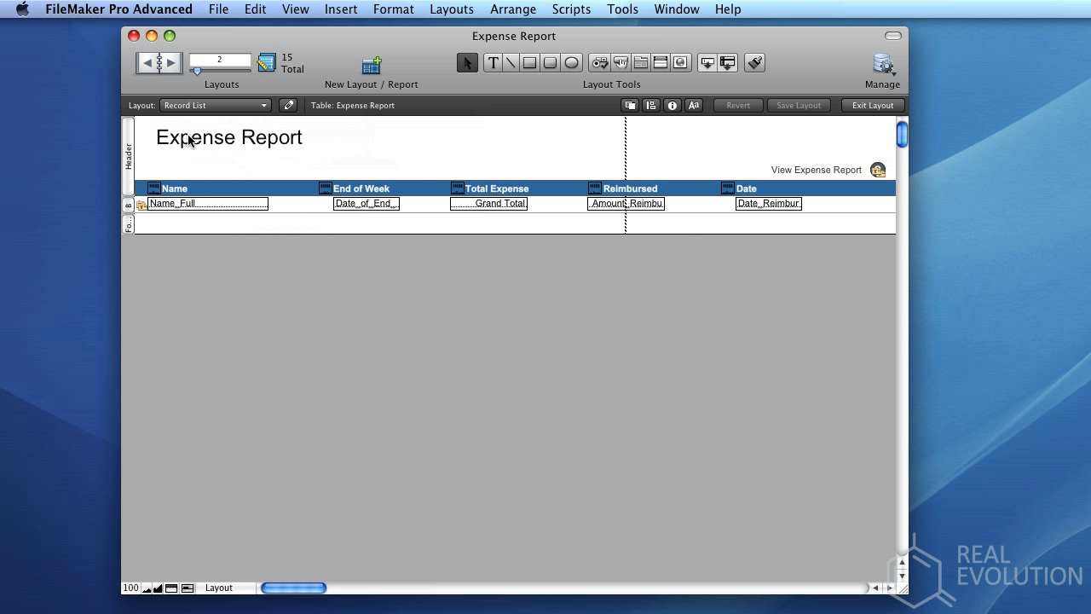
{"action": "left_click", "coordinate": [254, 105]}
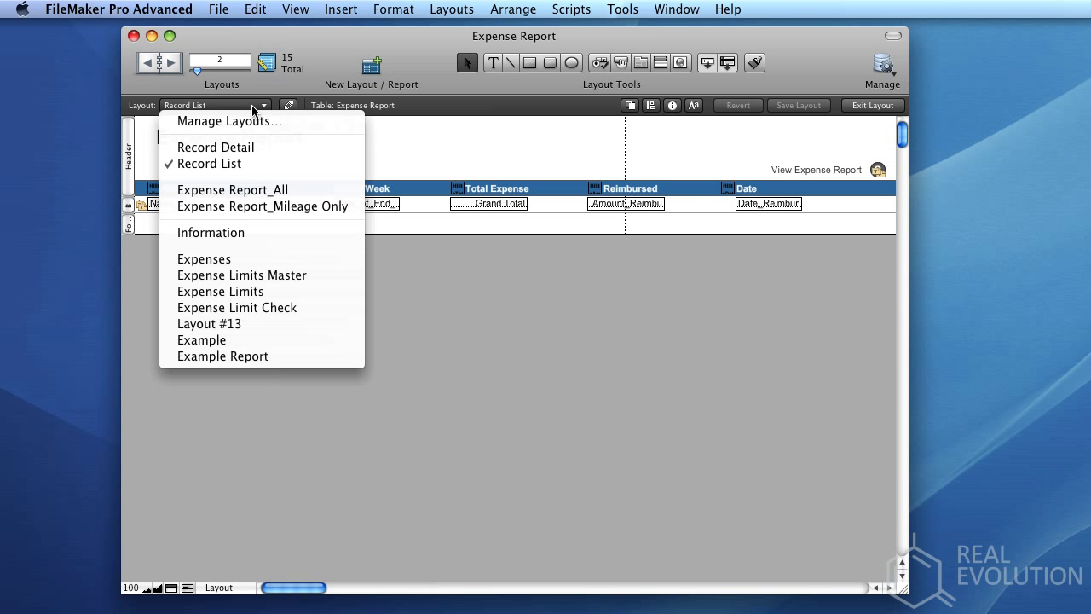
{"action": "left_click", "coordinate": [267, 147]}
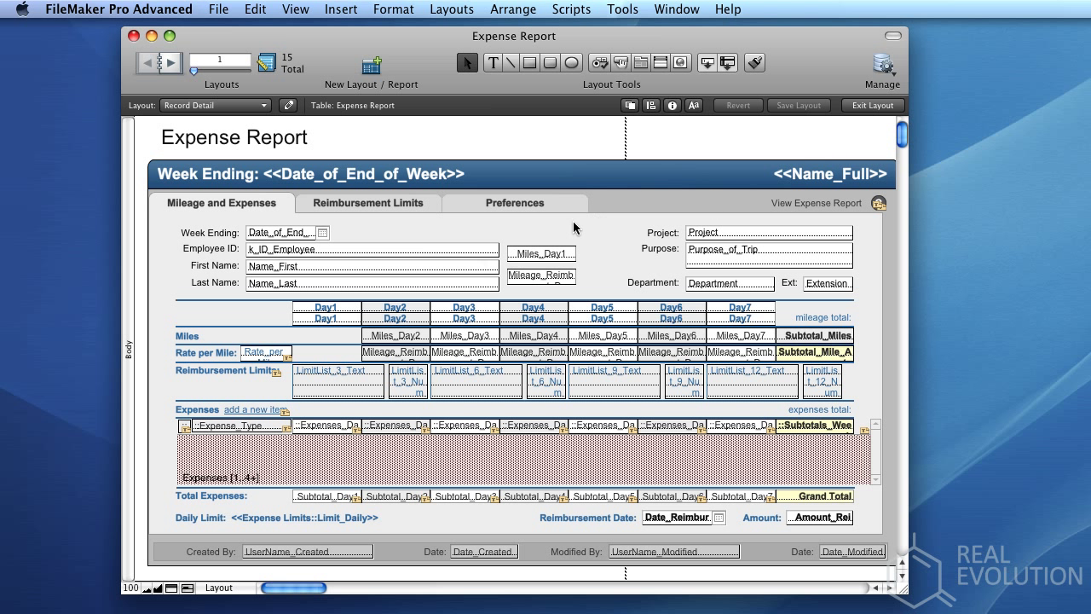
- Add a header text block reading 'This is some simple text.' beside the report title
{"action": "left_click", "coordinate": [492, 62]}
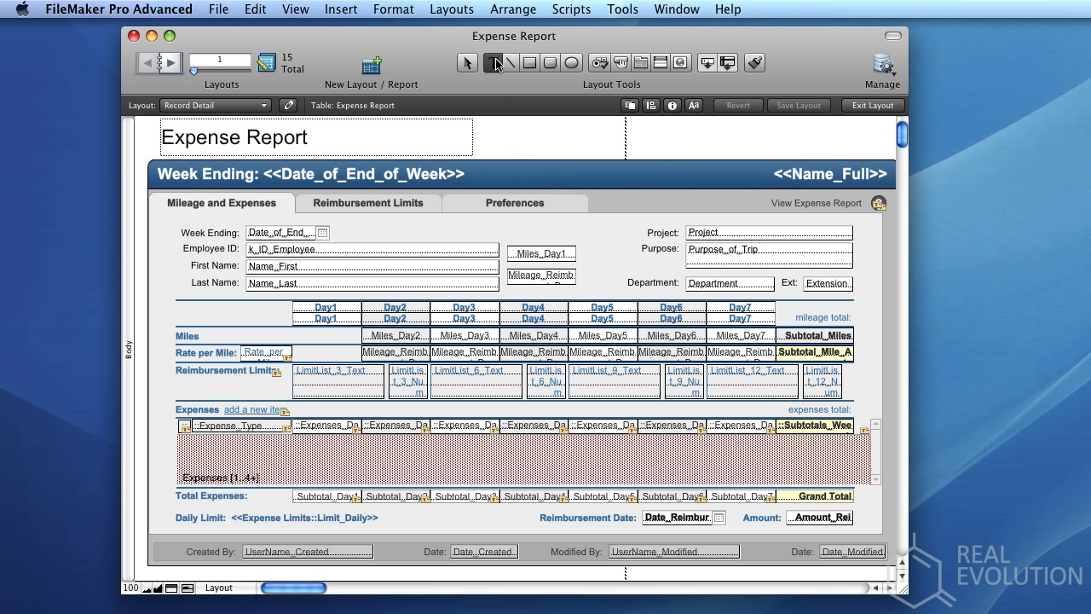
{"action": "left_click", "coordinate": [500, 132]}
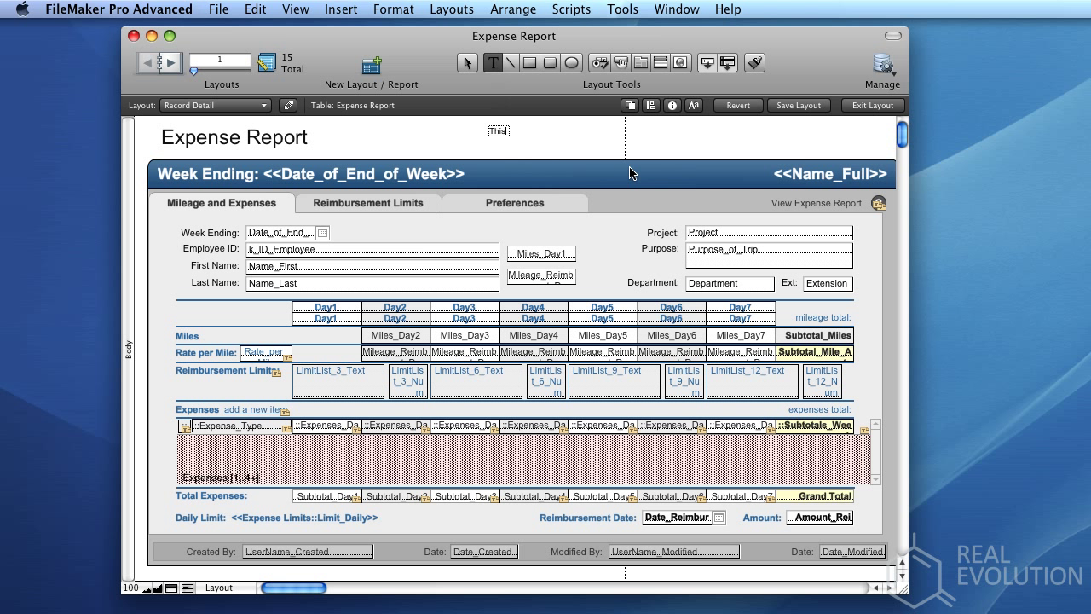
{"action": "type", "text": "This is some simple text."}
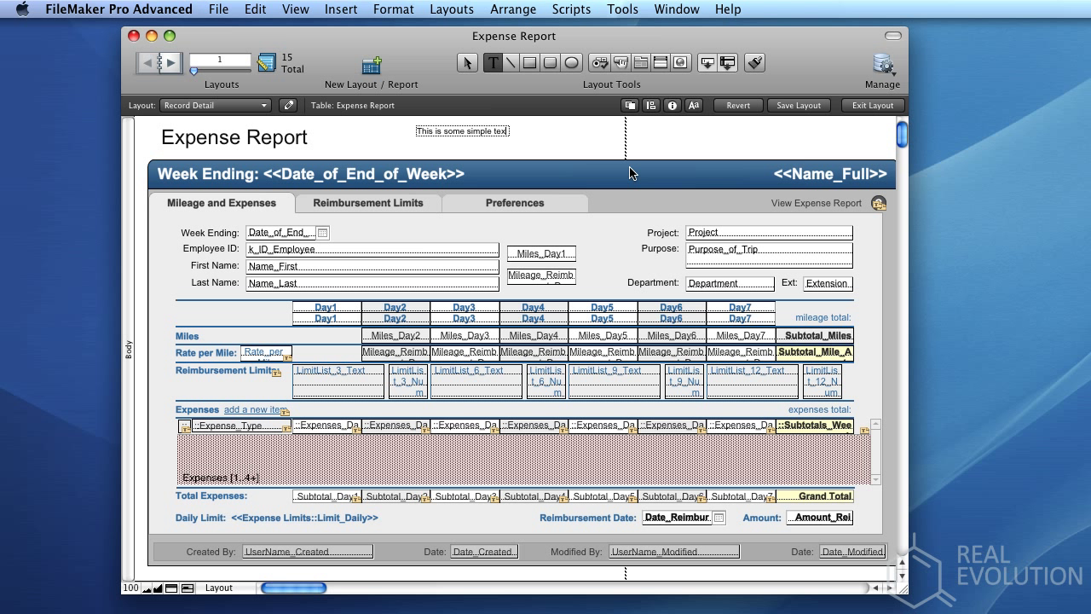
{"action": "left_click", "coordinate": [585, 145]}
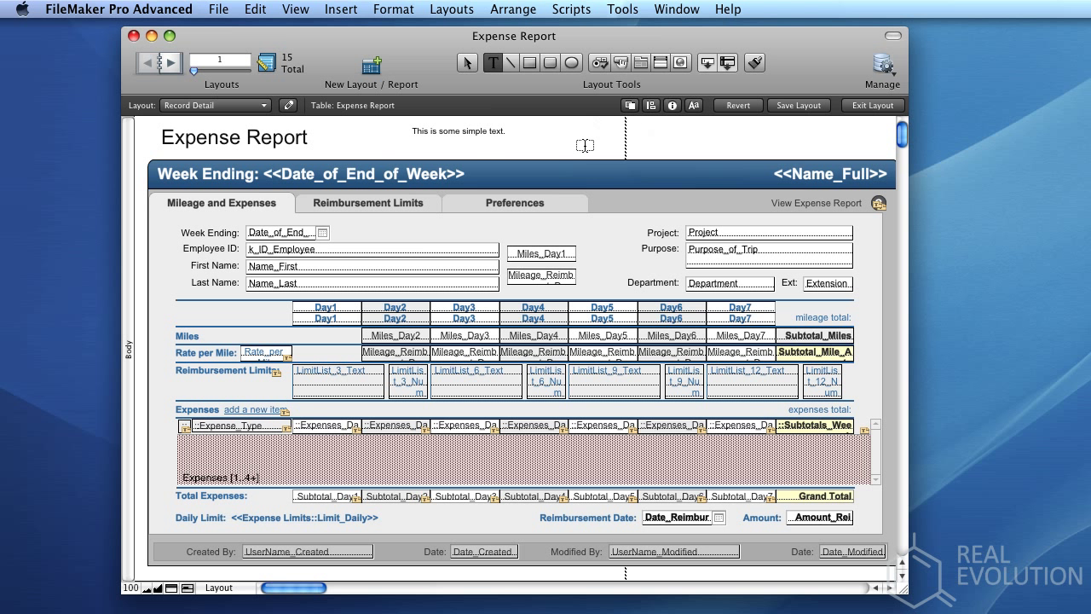
{"action": "left_click", "coordinate": [605, 63]}
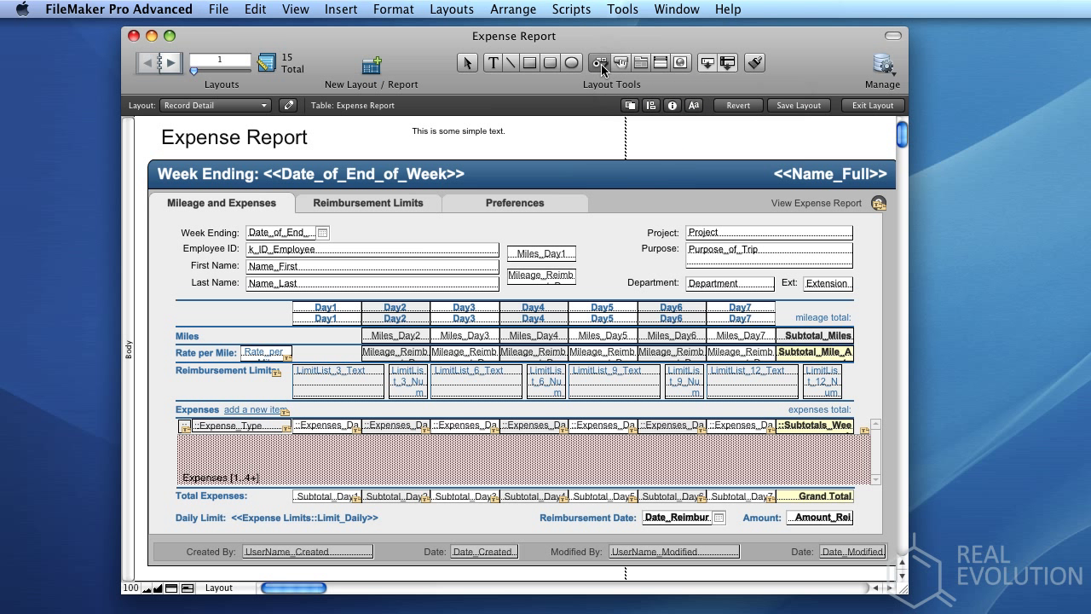
- Draw a new edit-box field right of the Week Ending field
{"action": "left_click", "coordinate": [601, 64]}
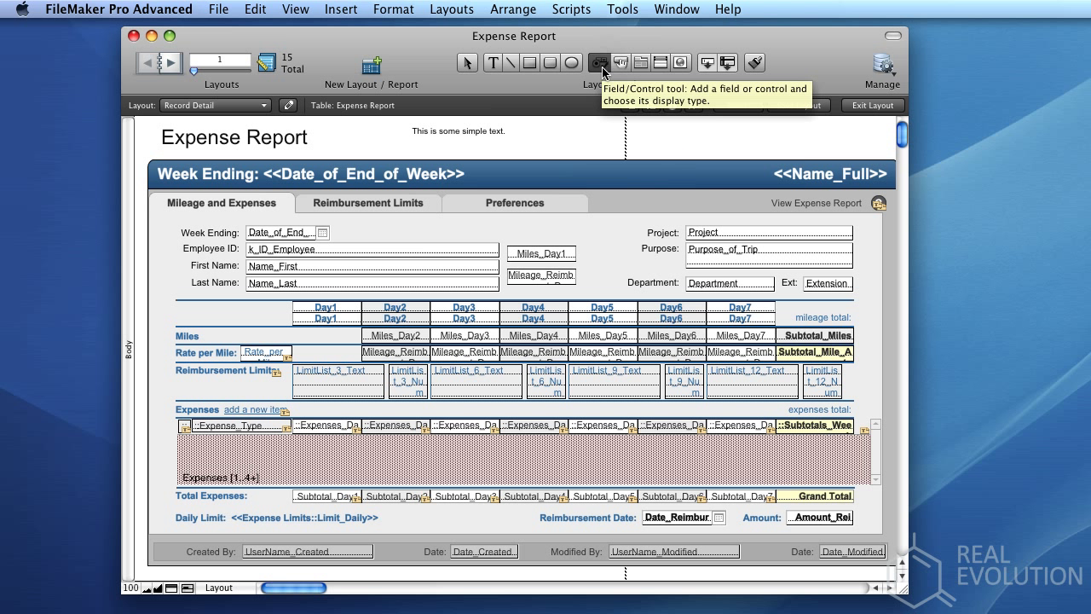
{"action": "left_click_drag", "start_coordinate": [349, 224], "coordinate": [501, 238]}
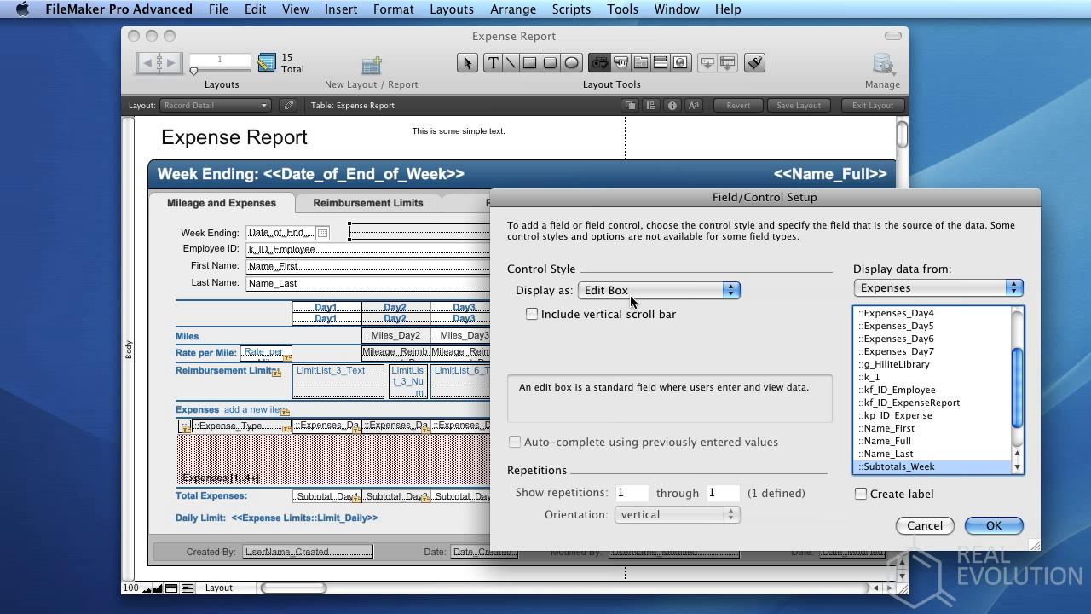
{"action": "left_click", "coordinate": [673, 290]}
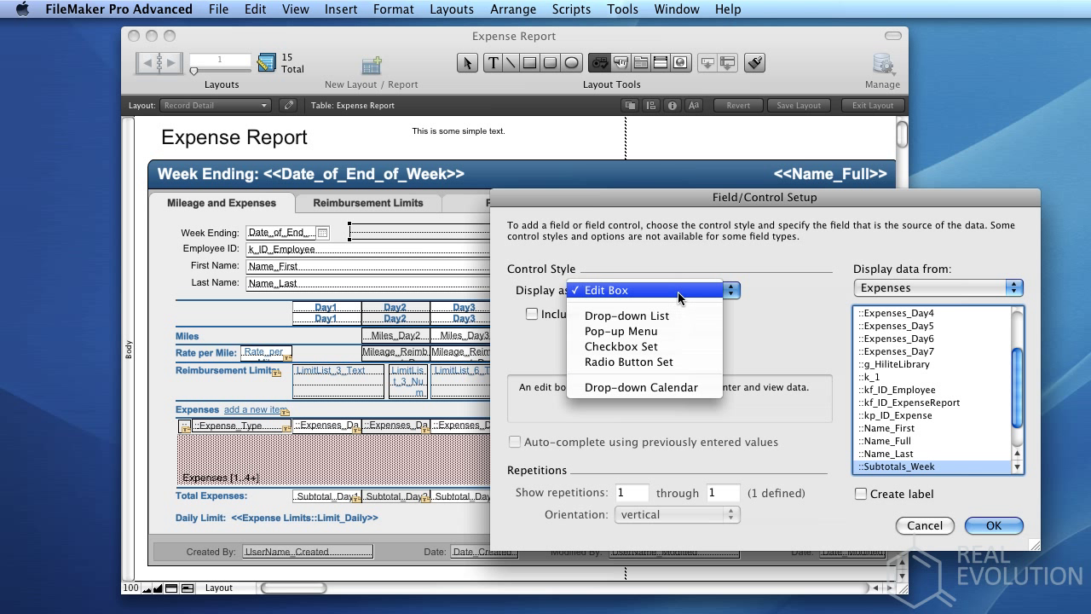
{"action": "left_click", "coordinate": [678, 293]}
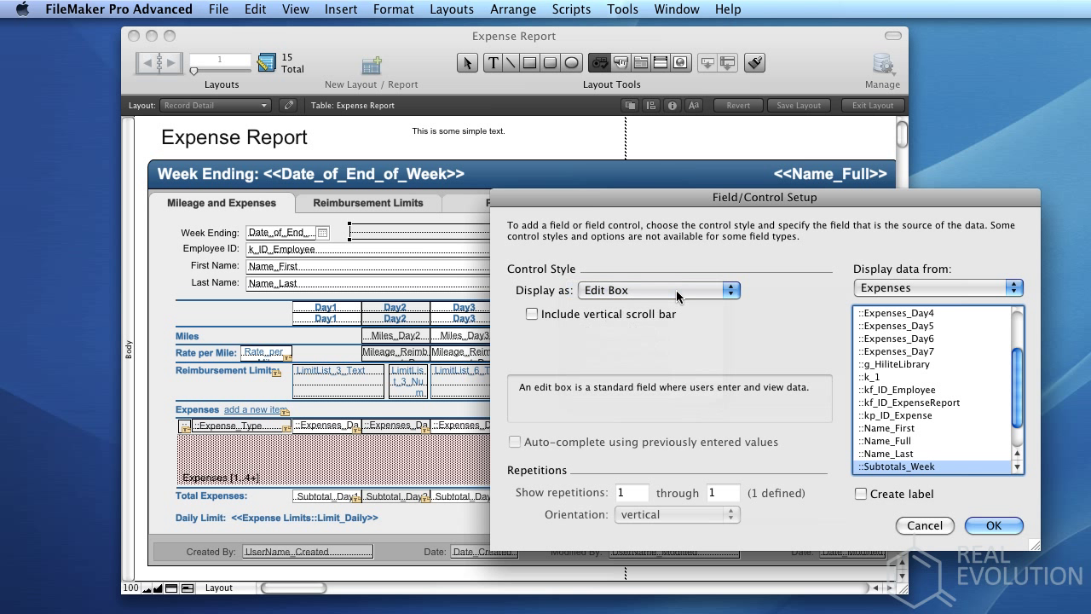
- Bind the new field to Limit_Daily from the Expense Report table
{"action": "left_click", "coordinate": [1002, 296]}
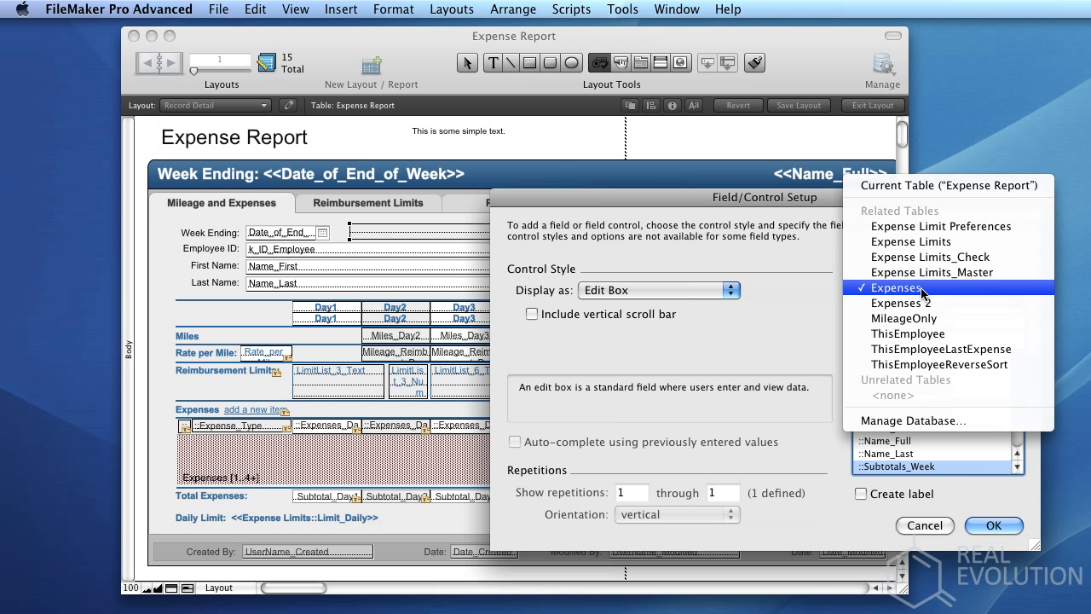
{"action": "left_click", "coordinate": [1004, 297]}
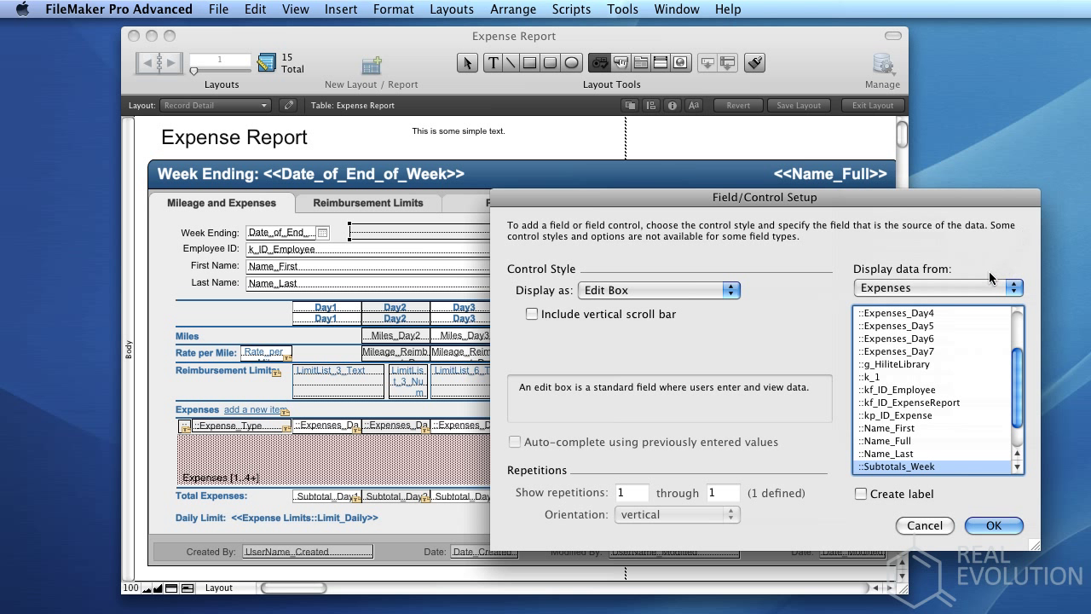
{"action": "left_click", "coordinate": [1014, 290]}
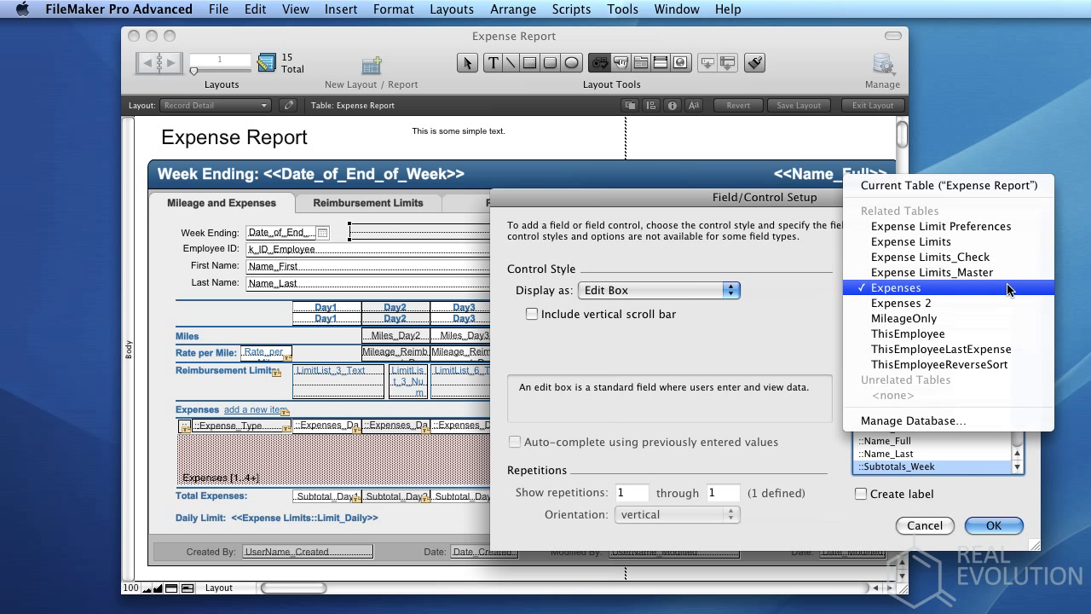
{"action": "left_click", "coordinate": [960, 185]}
{"action": "scroll", "coordinate": [907, 382], "scroll_direction": "down", "scroll_amount": 10}
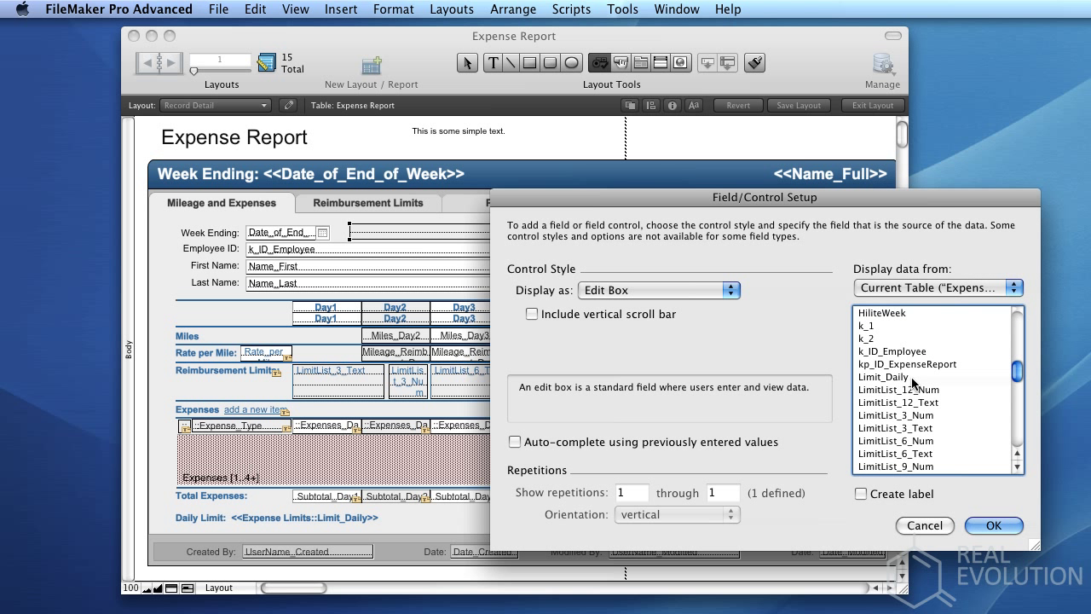
{"action": "double_click", "coordinate": [910, 377]}
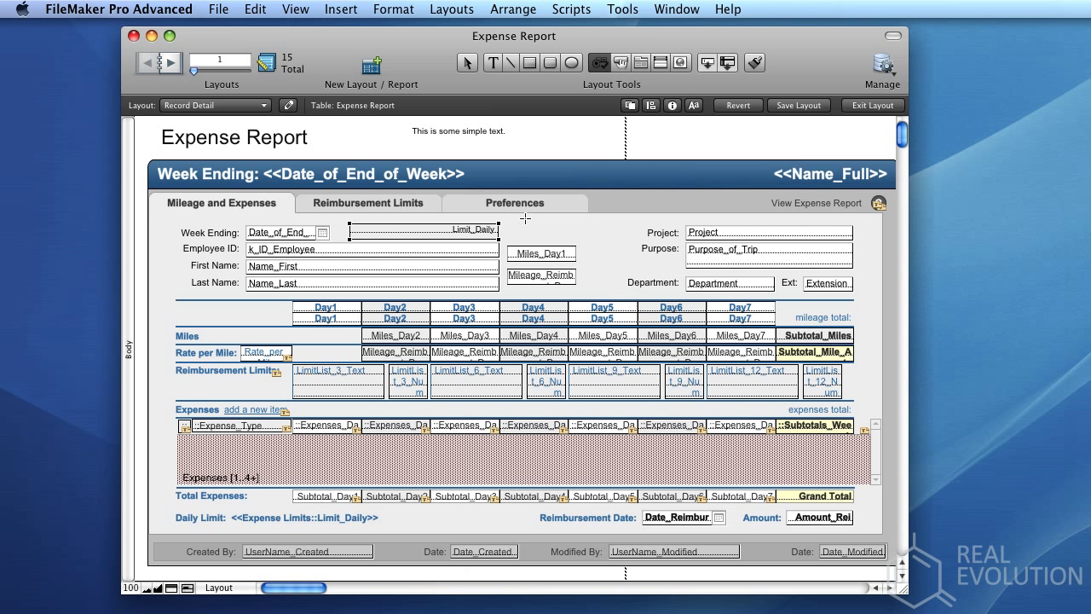
{"action": "left_click", "coordinate": [883, 68]}
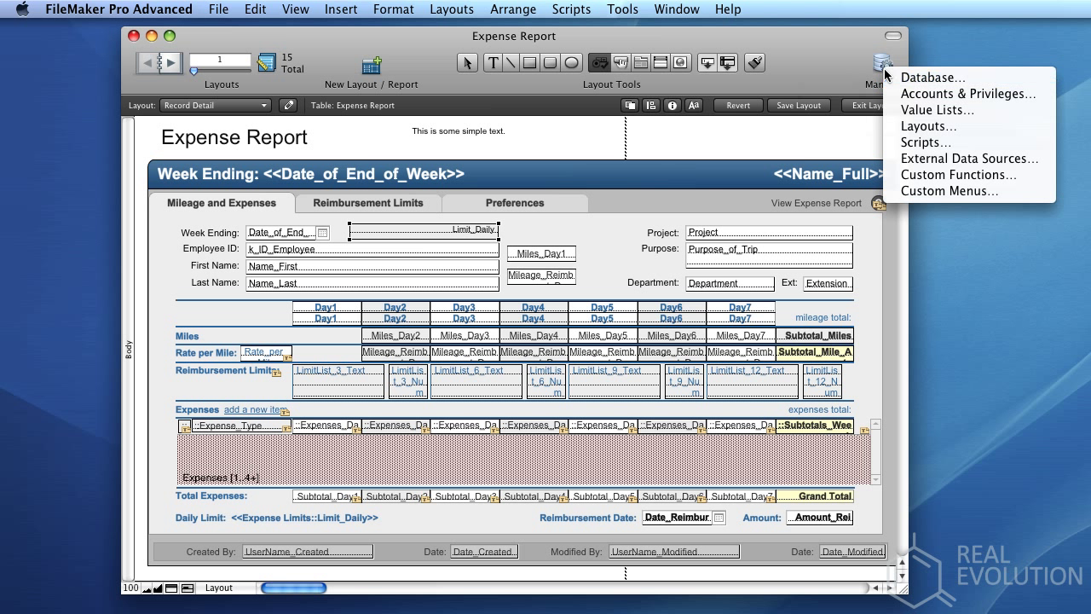
- In Manage Layouts, tick Expense Limits Master and Expenses to show them in the layout menu
{"action": "left_click", "coordinate": [992, 128]}
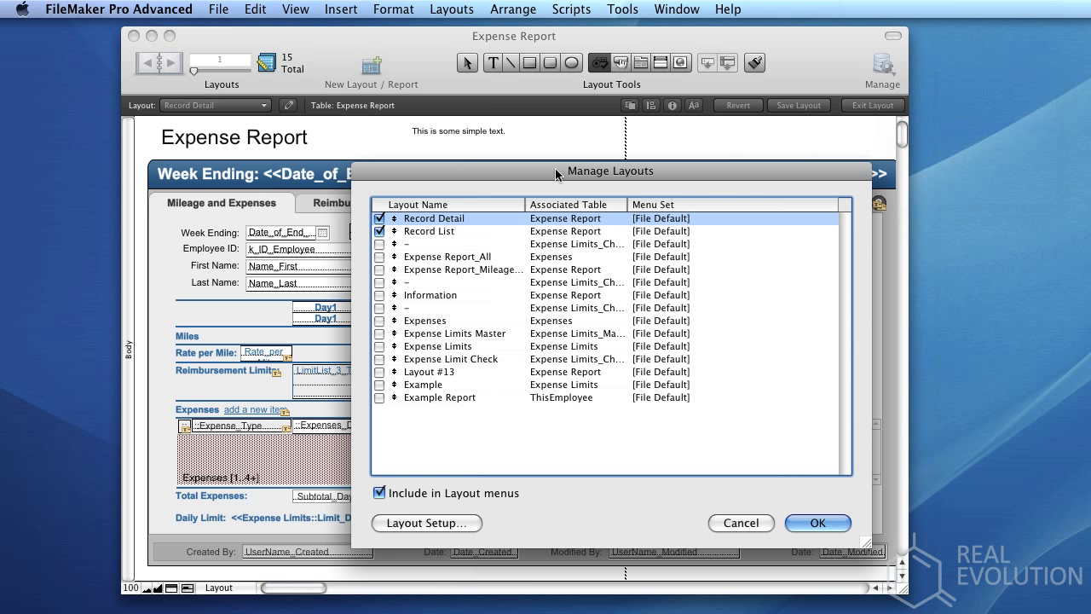
{"action": "left_click_drag", "start_coordinate": [542, 170], "coordinate": [573, 144]}
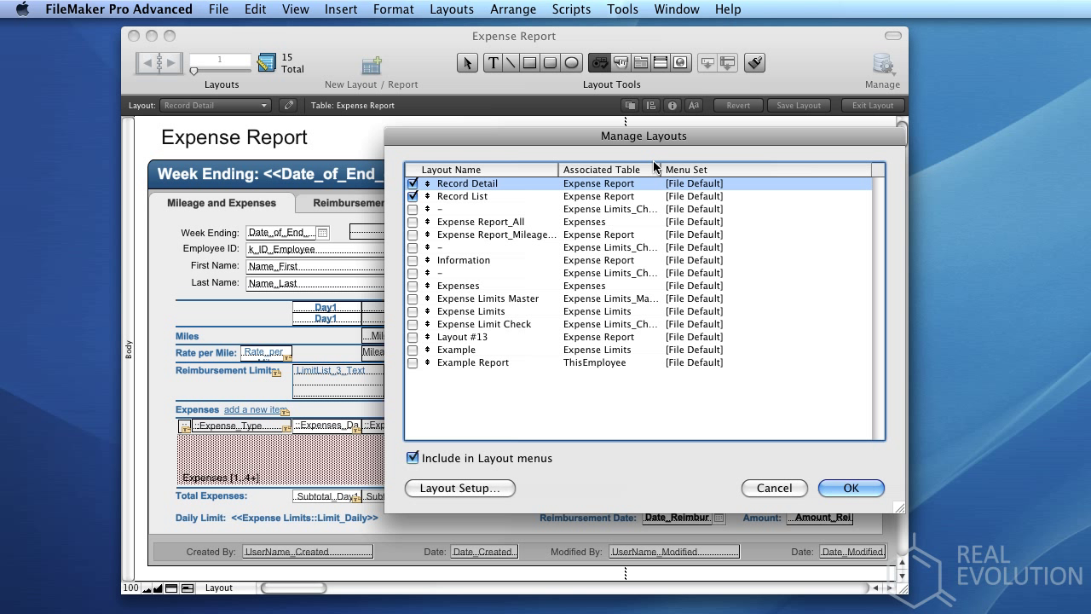
{"action": "left_click", "coordinate": [412, 299]}
{"action": "left_click", "coordinate": [413, 287]}
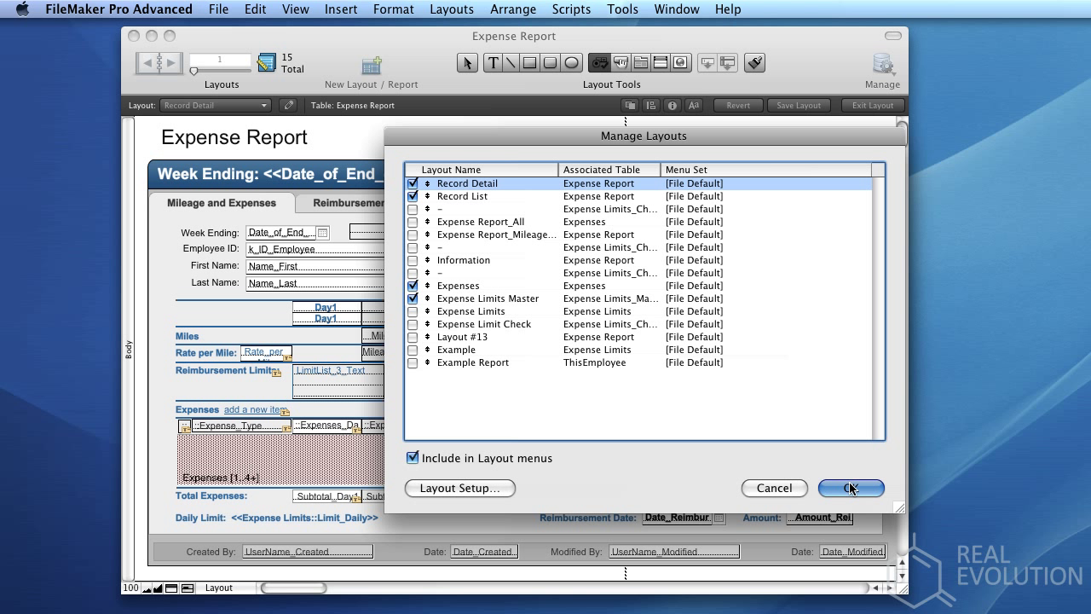
{"action": "left_click", "coordinate": [851, 488]}
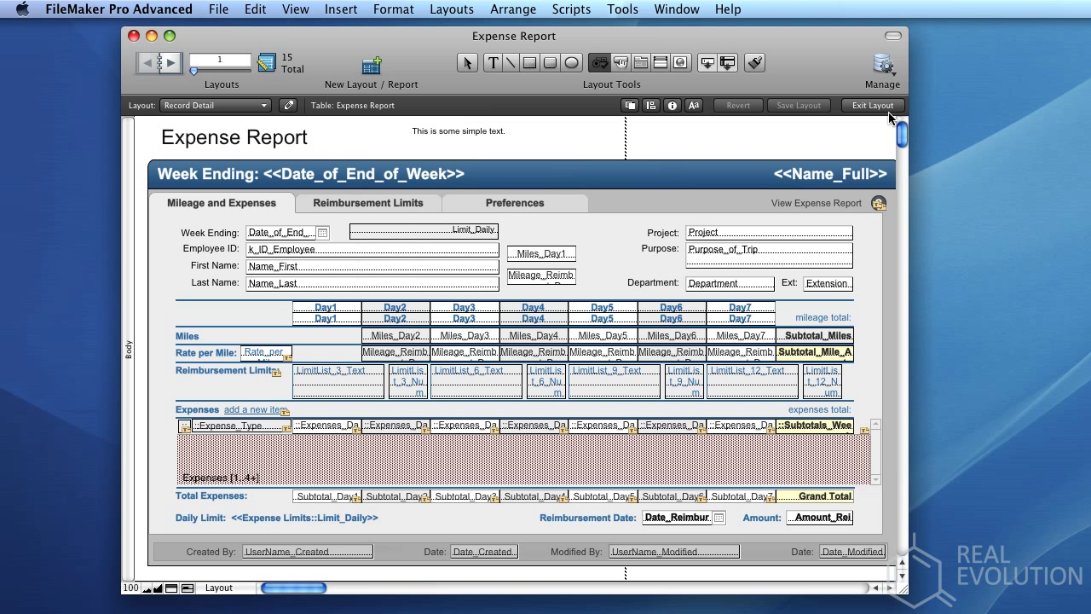
{"action": "left_click", "coordinate": [854, 108]}
- In Browse mode, view the records in Record List, then switch back to Record Detail
{"action": "left_click", "coordinate": [244, 107]}
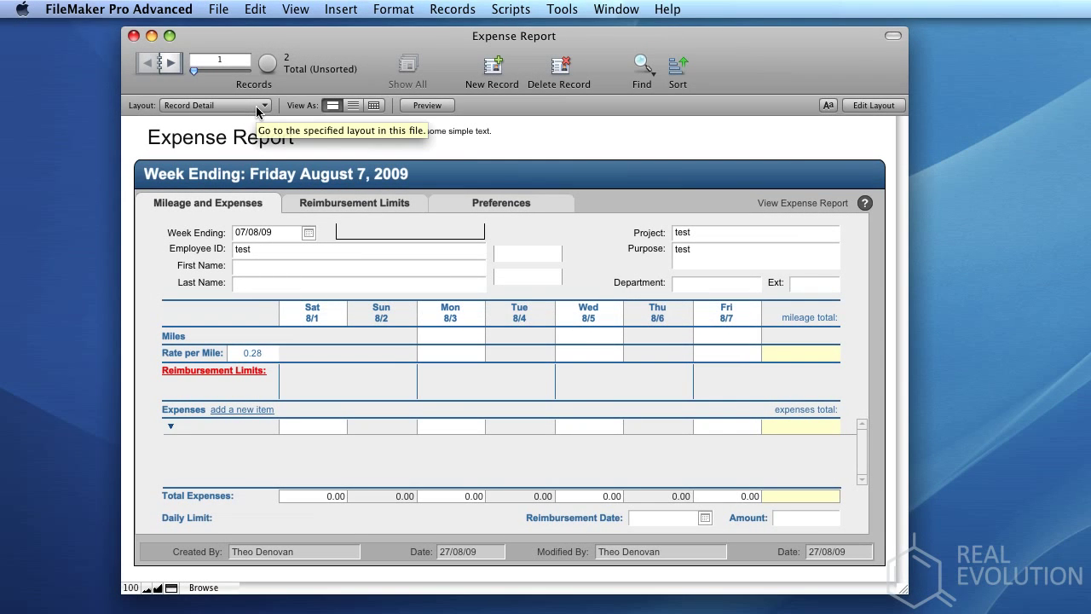
{"action": "left_click", "coordinate": [257, 106]}
{"action": "left_click", "coordinate": [209, 138]}
{"action": "left_click", "coordinate": [216, 107]}
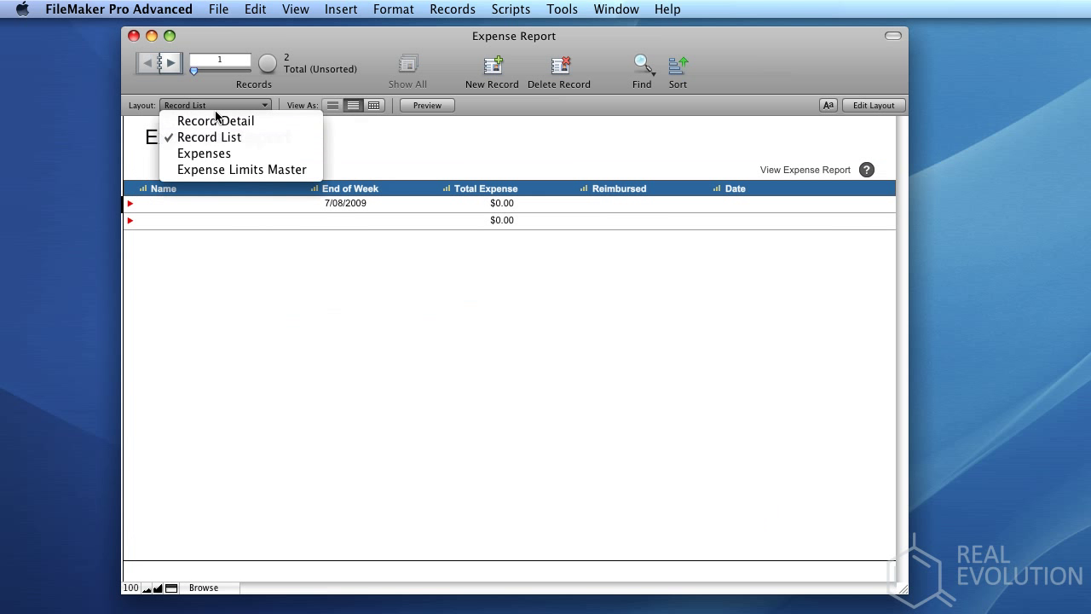
{"action": "left_click", "coordinate": [216, 120]}
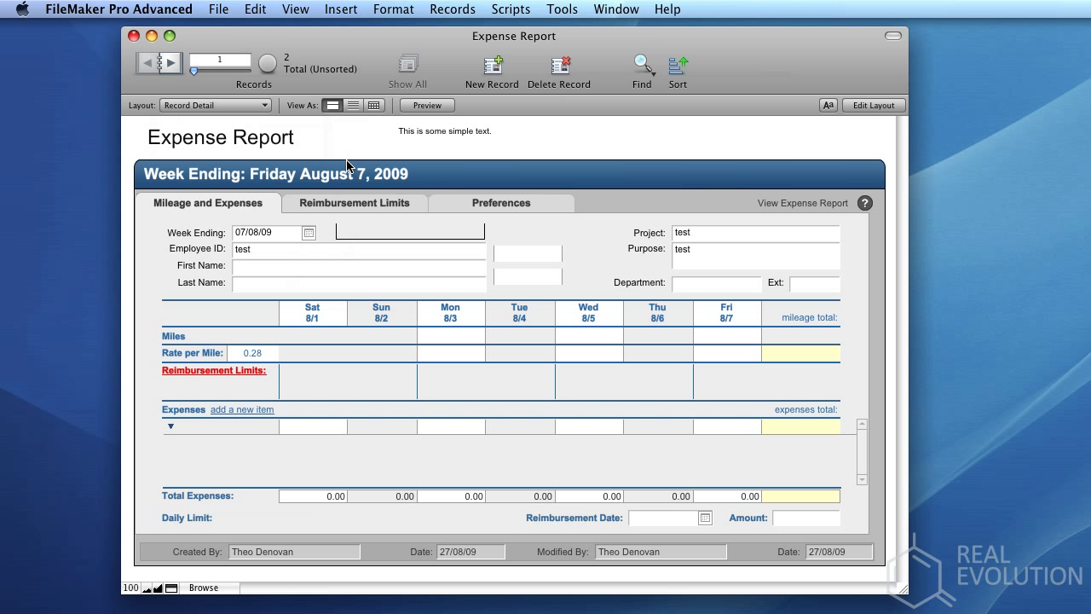
{"action": "left_click", "coordinate": [490, 77]}
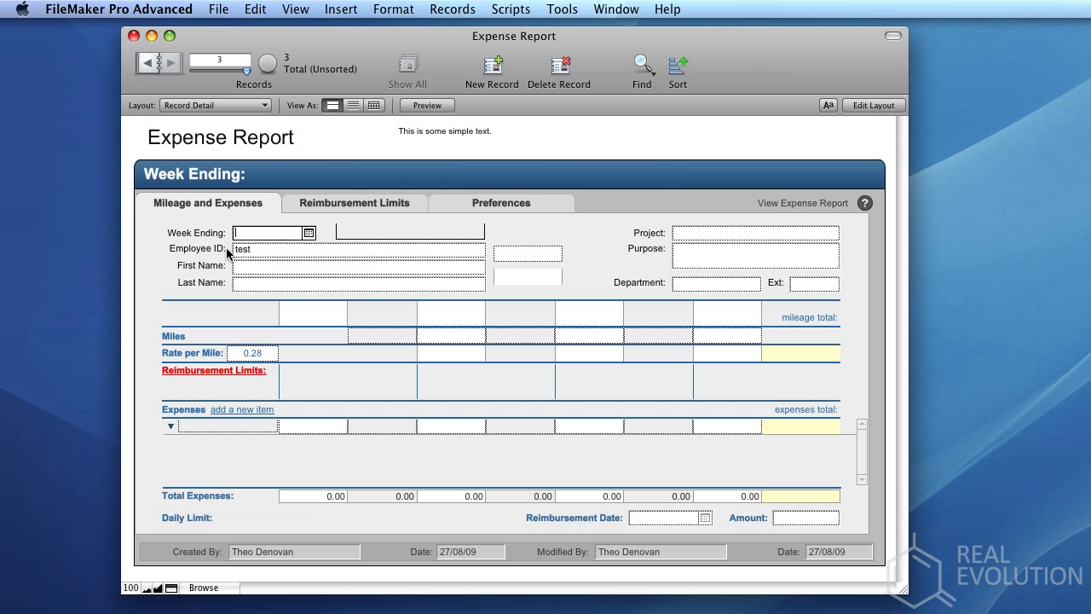
- Set Week Ending to 24/08/09 and enter 'test' for Employee ID and the name fields
{"action": "left_click", "coordinate": [308, 233]}
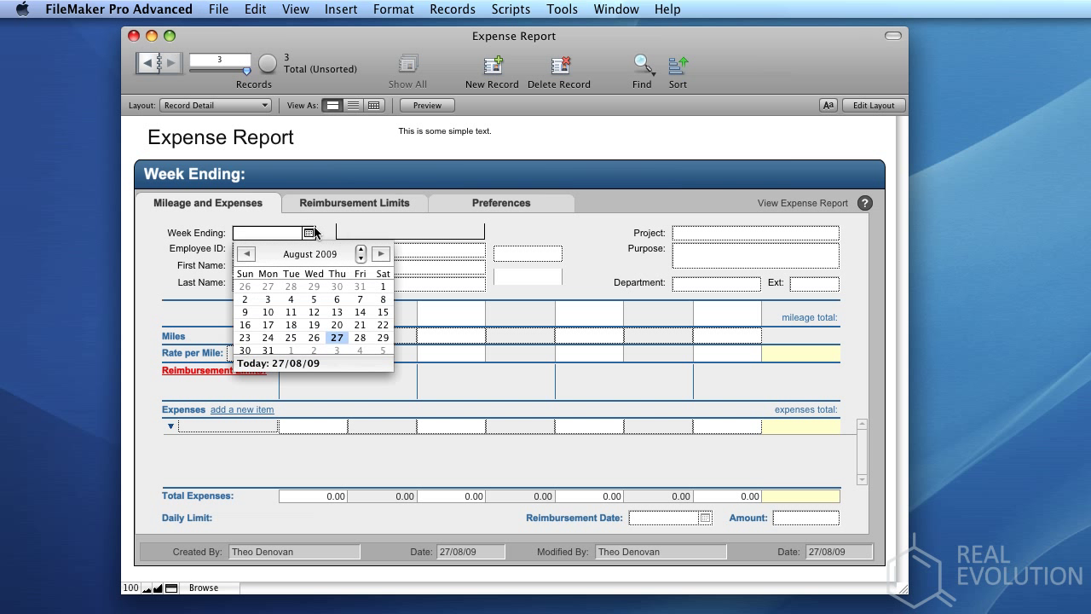
{"action": "left_click", "coordinate": [268, 337]}
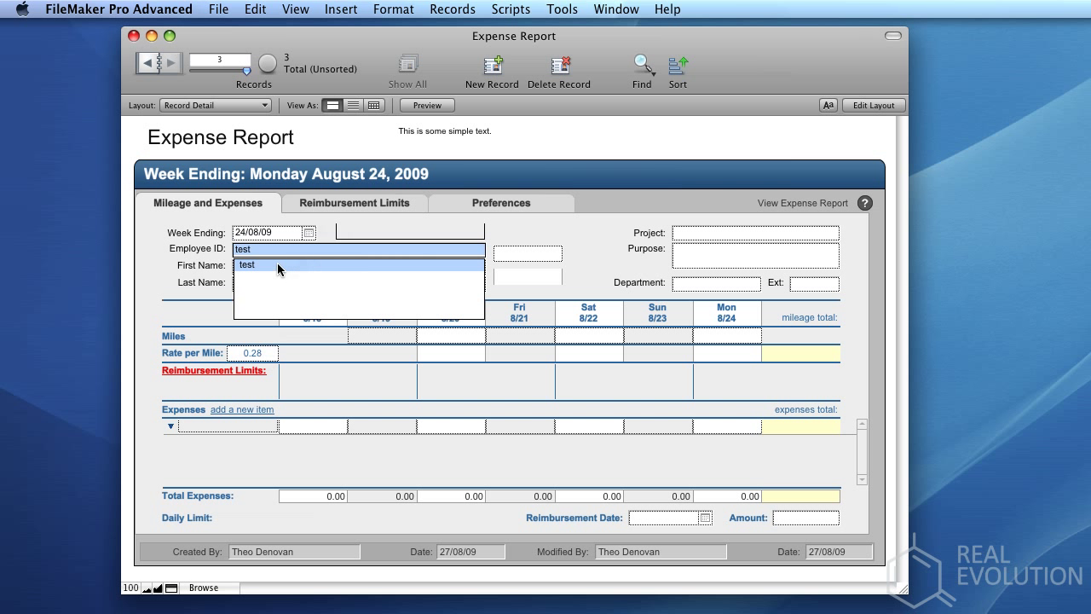
{"action": "left_click", "coordinate": [280, 266]}
{"action": "type", "text": "test"}
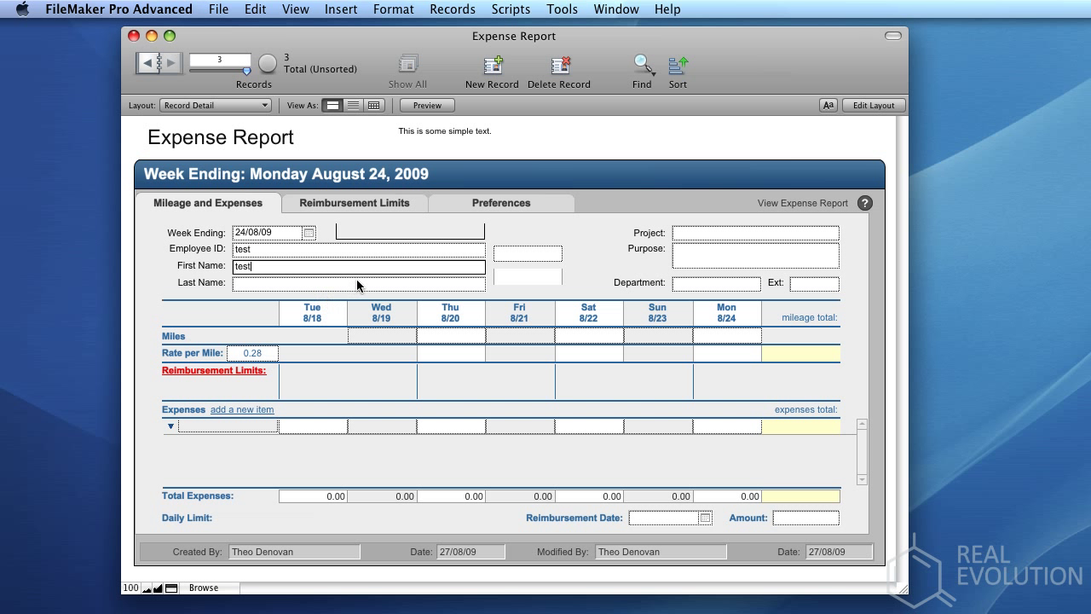
{"action": "left_click", "coordinate": [327, 282]}
{"action": "type", "text": "test"}
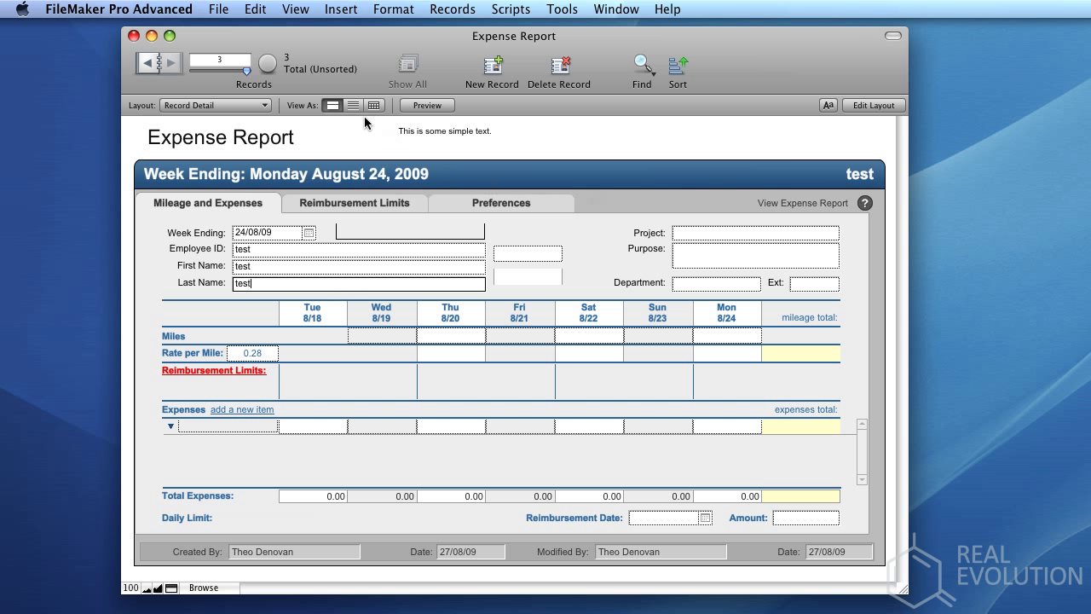
- Step back through the records to record 1, then jump to record 2
{"action": "left_click", "coordinate": [151, 64]}
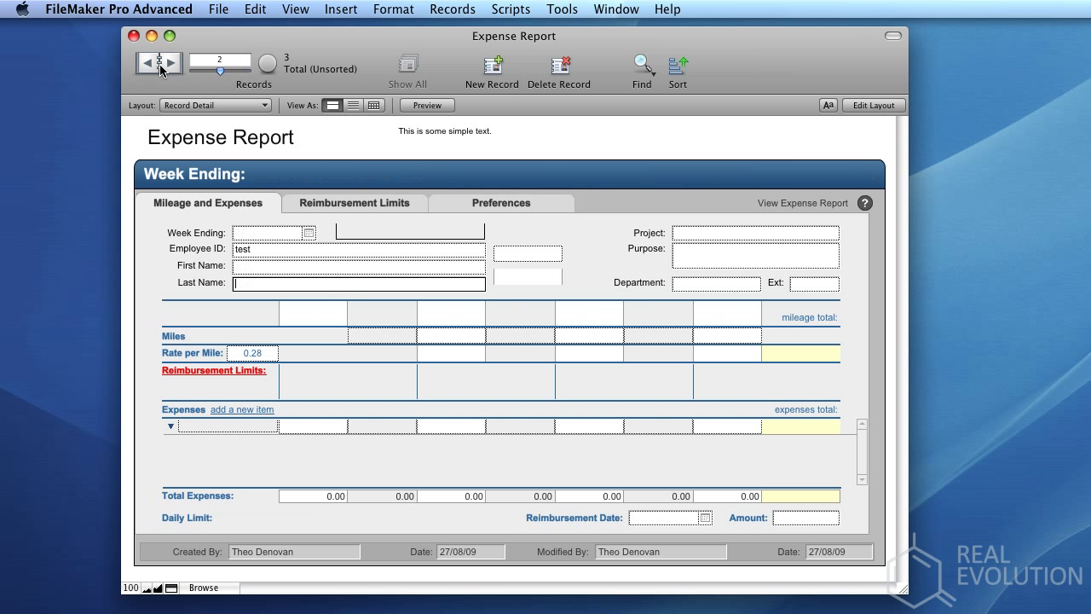
{"action": "left_click", "coordinate": [150, 64]}
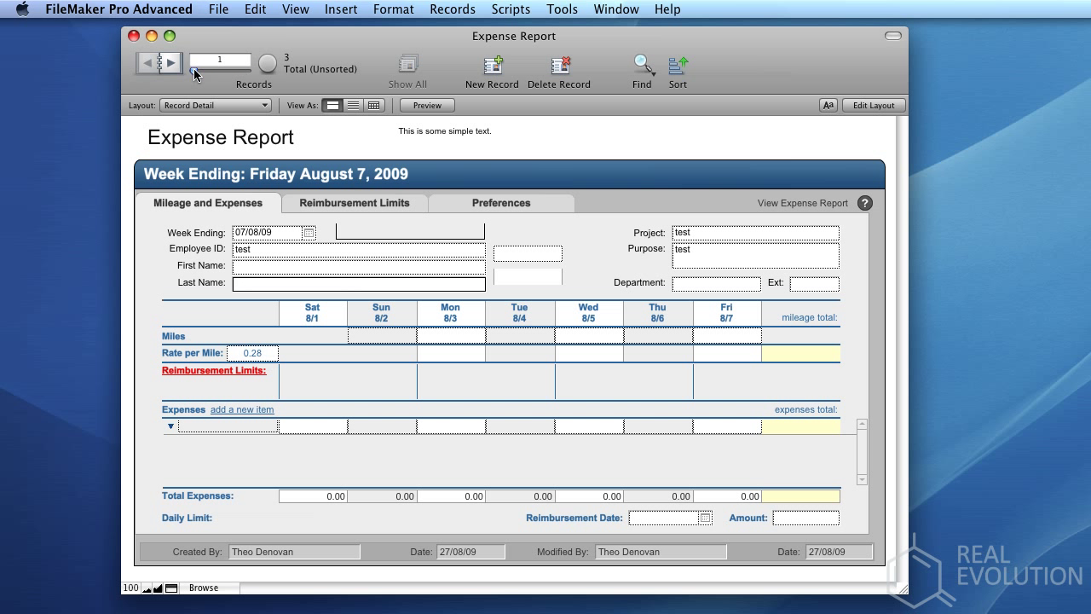
{"action": "left_click_drag", "start_coordinate": [193, 76], "coordinate": [219, 75]}
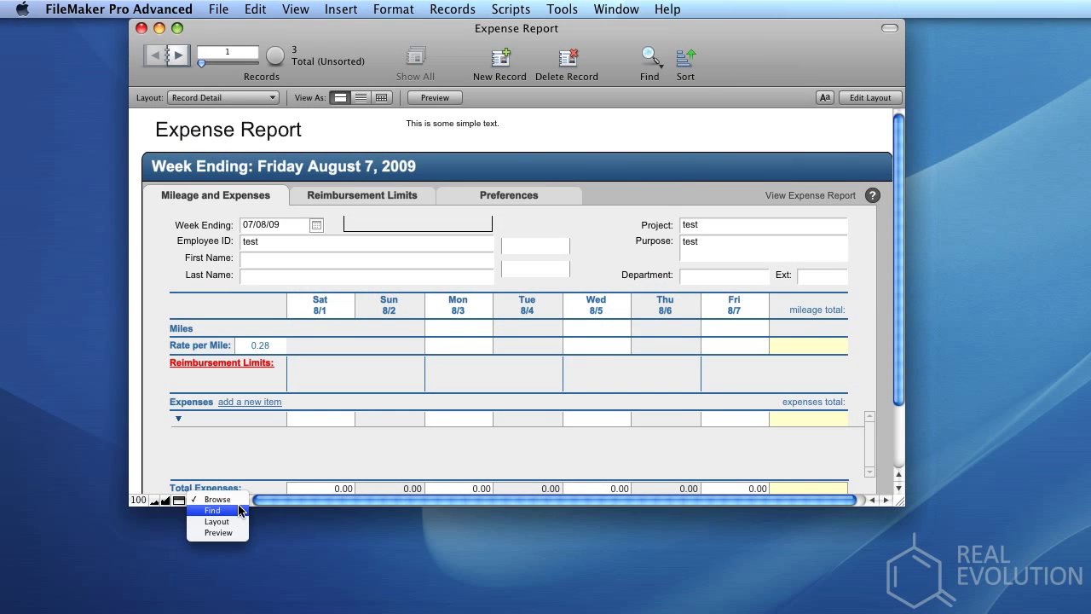
- Switch to Preview mode, view the Expenses layout, then settle on Record List showing three records
{"action": "left_click", "coordinate": [239, 503]}
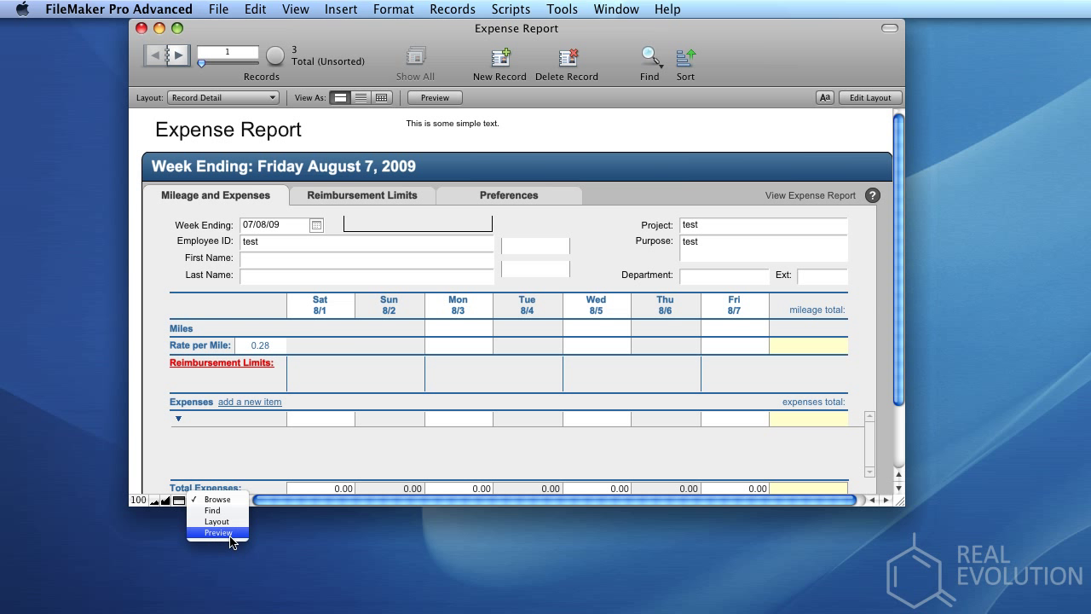
{"action": "left_click", "coordinate": [235, 541]}
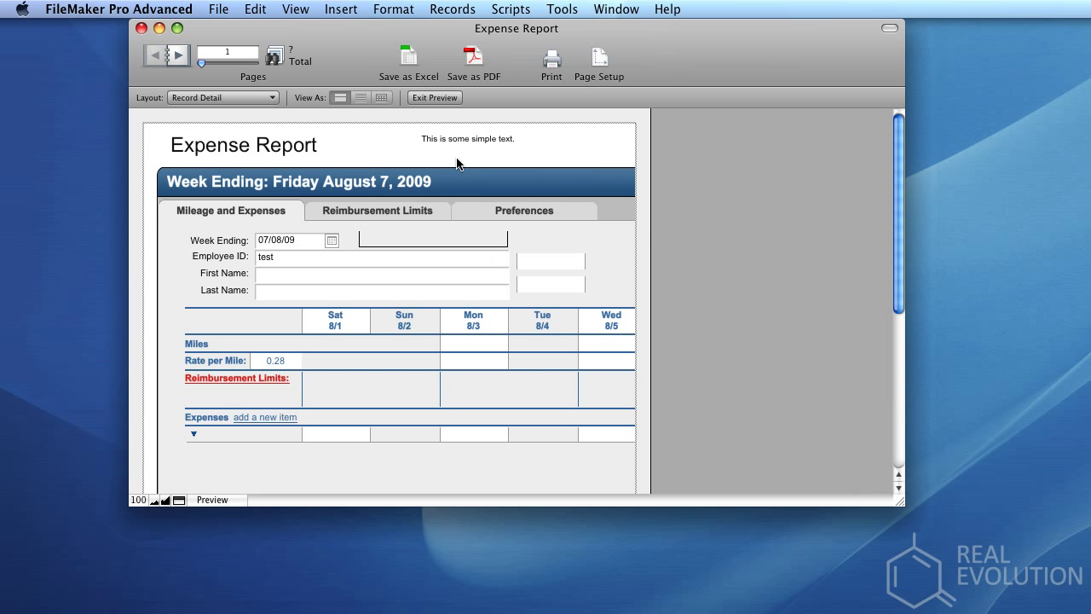
{"action": "left_click", "coordinate": [271, 100]}
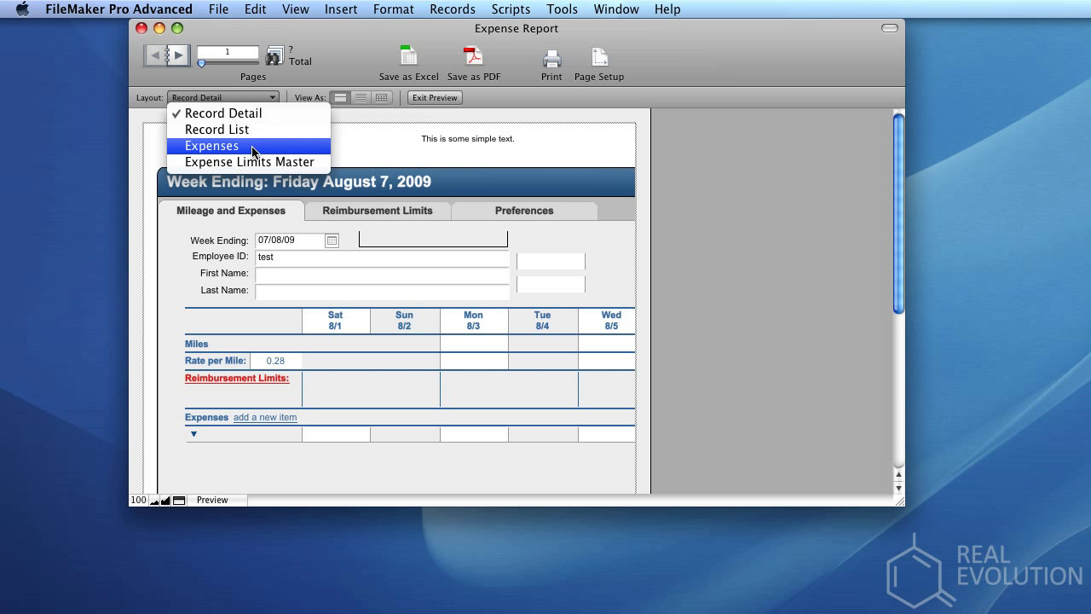
{"action": "left_click", "coordinate": [253, 149]}
{"action": "left_click", "coordinate": [250, 99]}
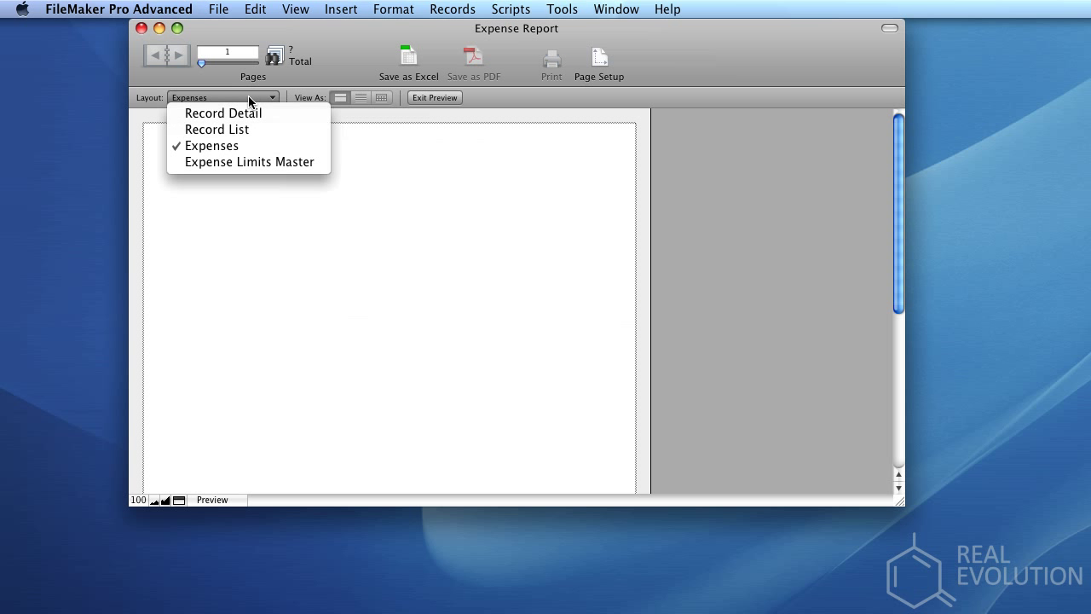
{"action": "left_click", "coordinate": [234, 131]}
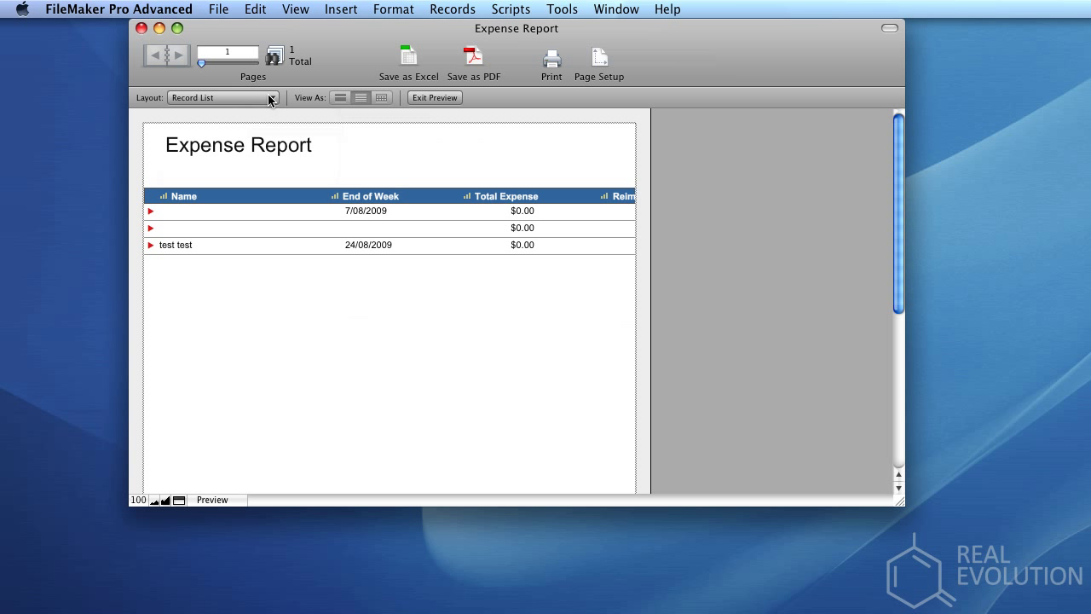
{"action": "left_click", "coordinate": [270, 97]}
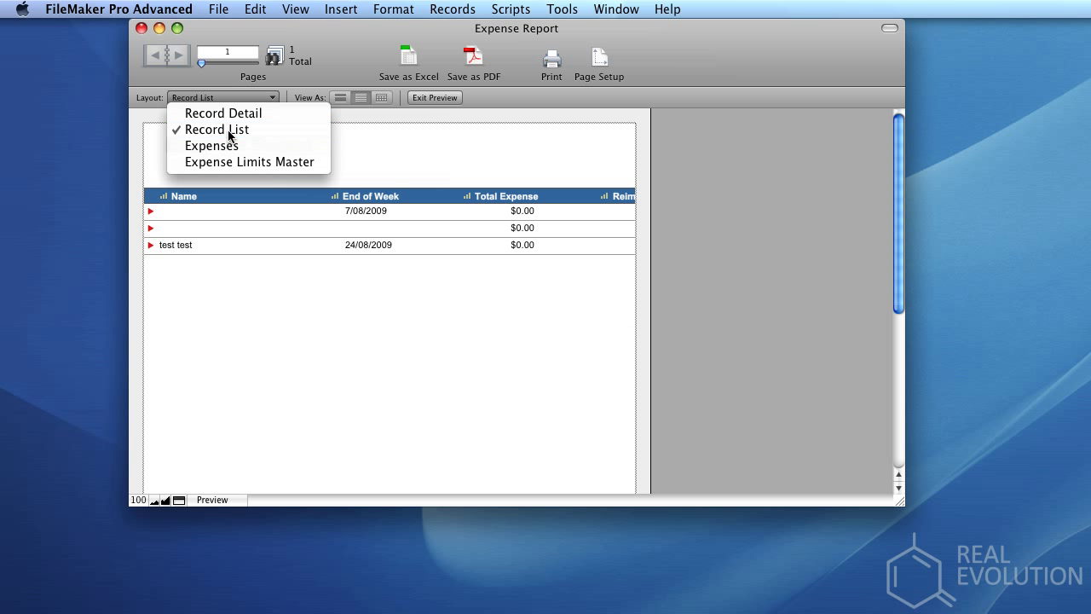
{"action": "left_click", "coordinate": [288, 133]}
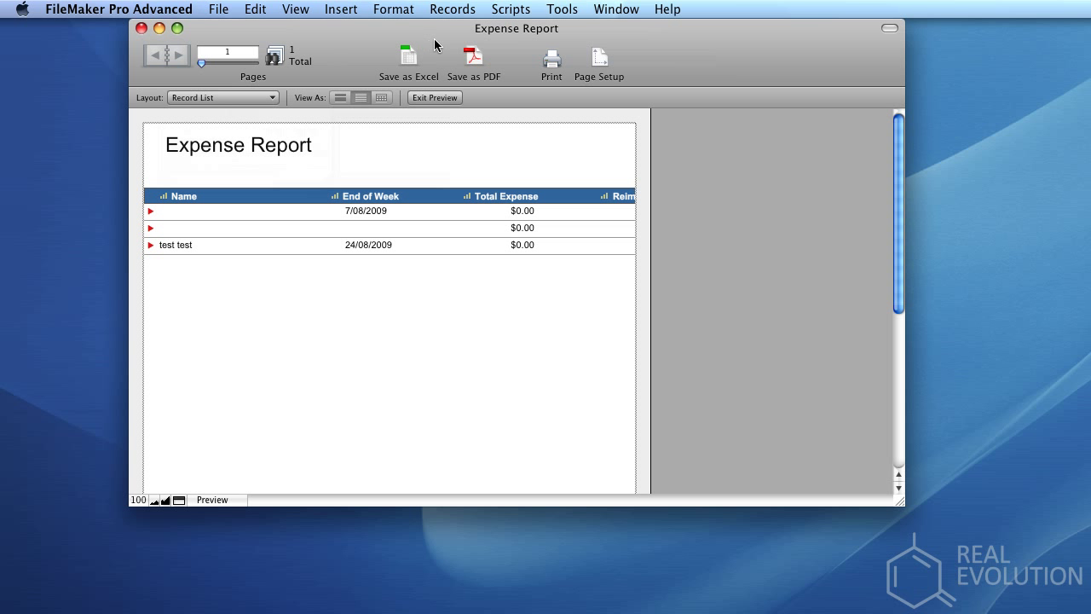